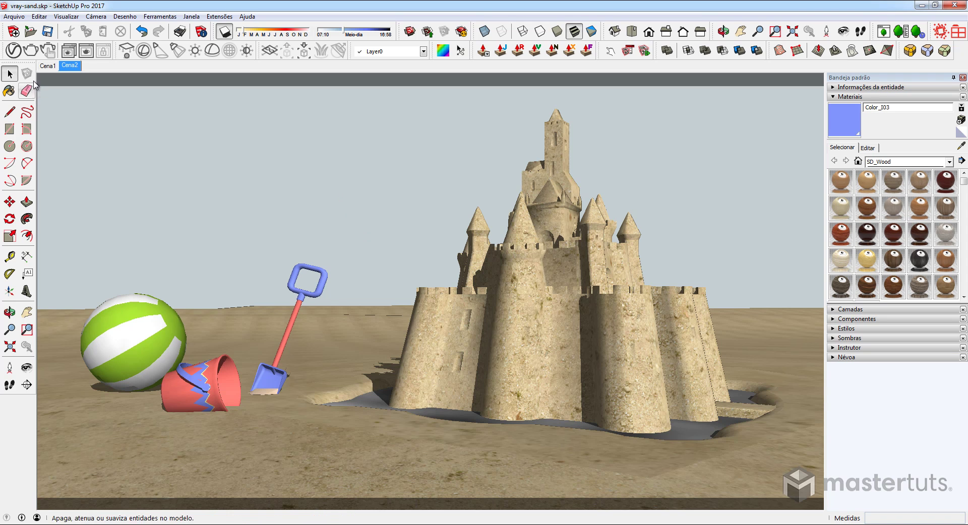
Show the rendered sandcastle scene and sample the sand material from it.
left_click(461, 31)
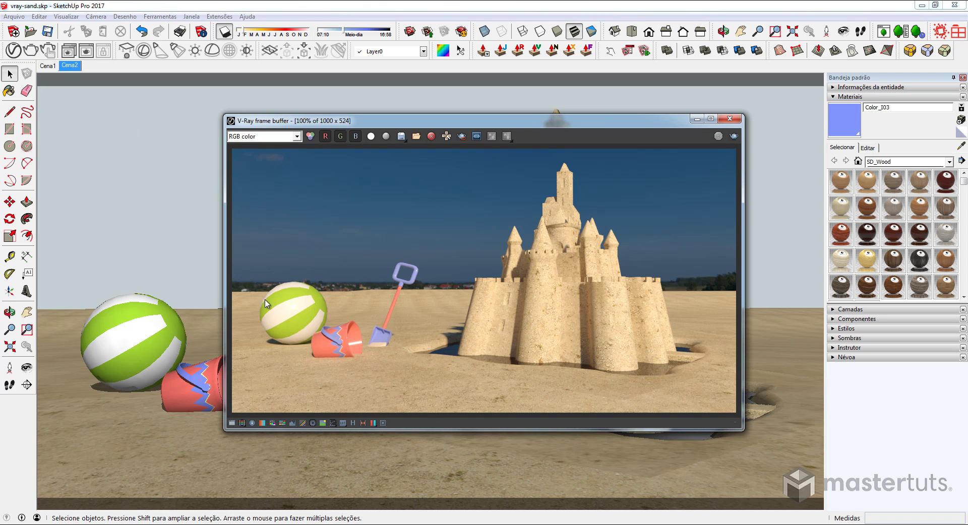
left_click(281, 385)
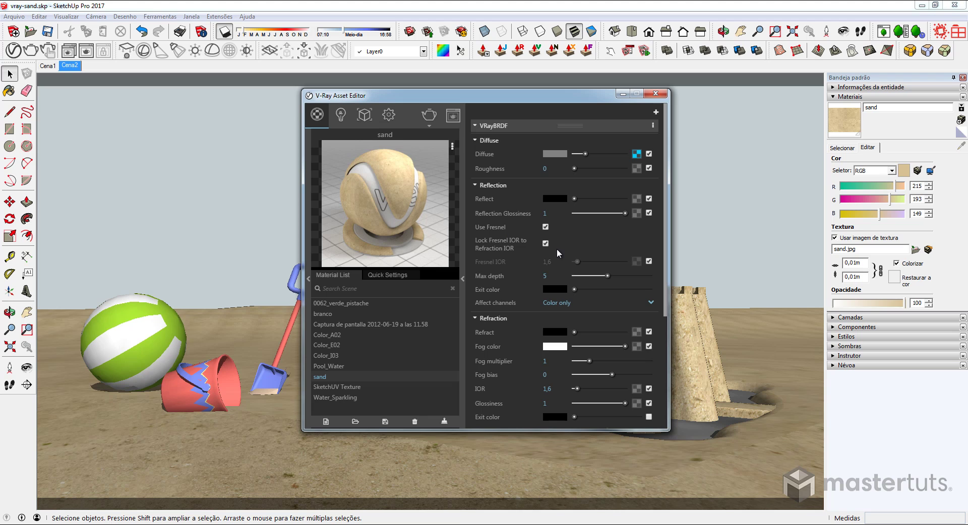
Copy the Diffuse sand texture map and paste it as a copy into the Reflect slot.
right_click(635, 156)
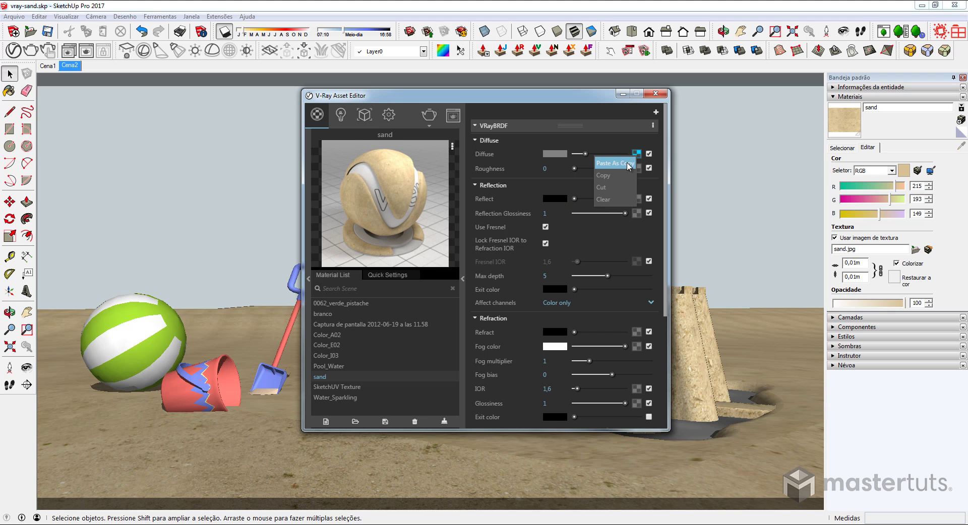
left_click(604, 177)
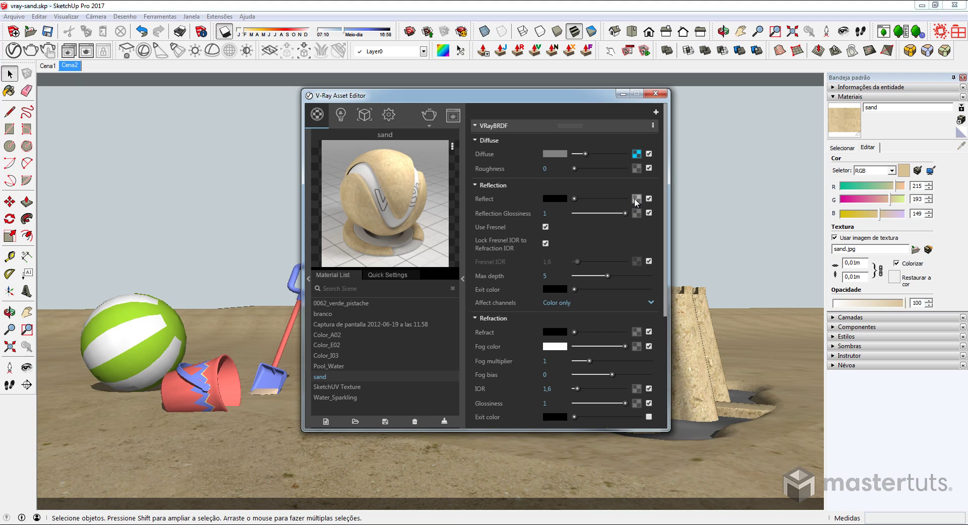
right_click(636, 201)
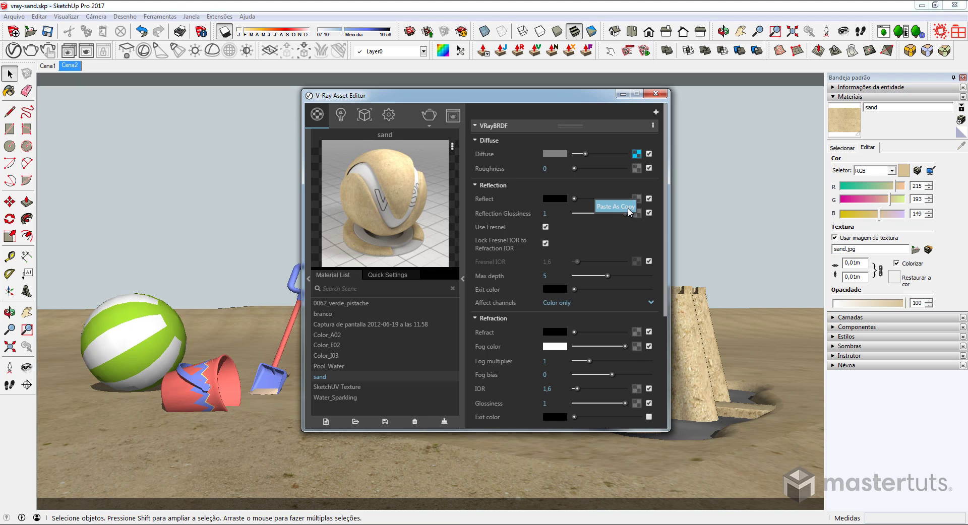
left_click(629, 211)
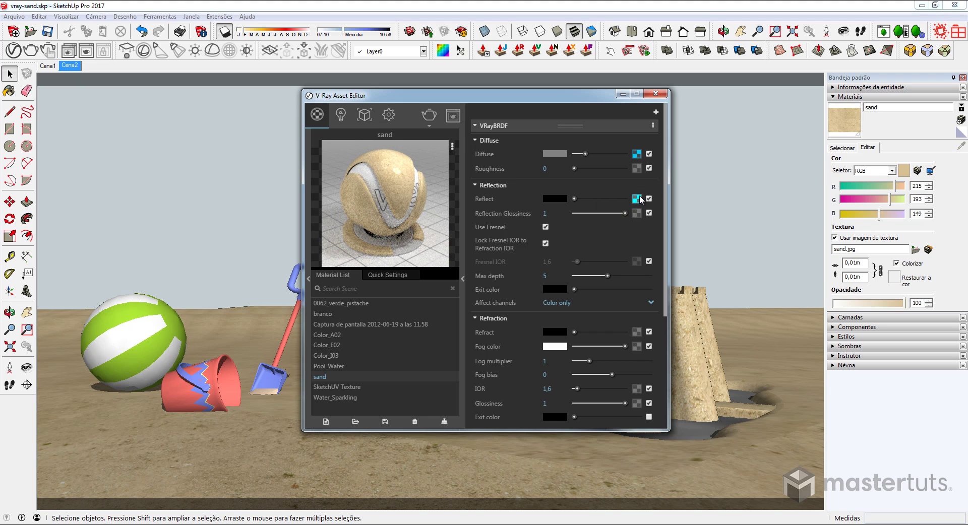
Toggle viewport display of the Reflect bitmap, then open the sand texture's bitmap settings.
left_click(638, 198)
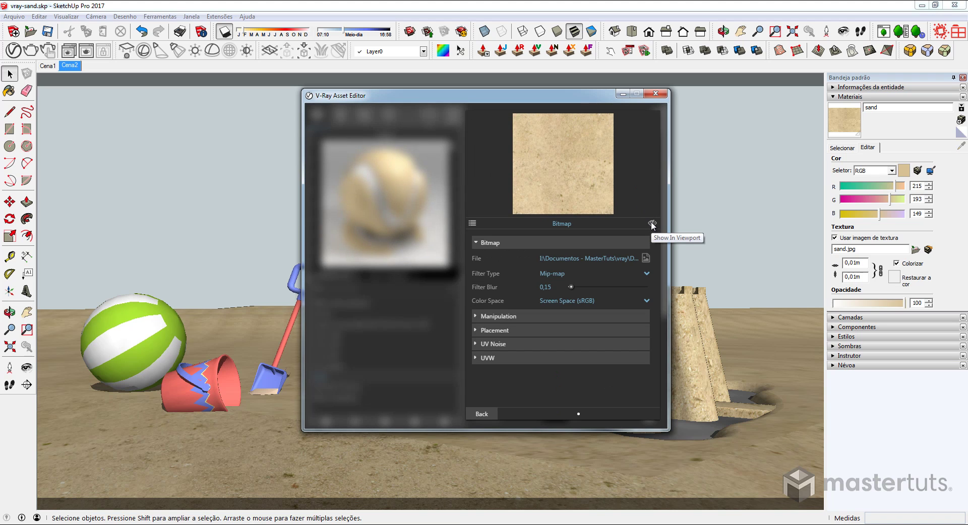
left_click(652, 224)
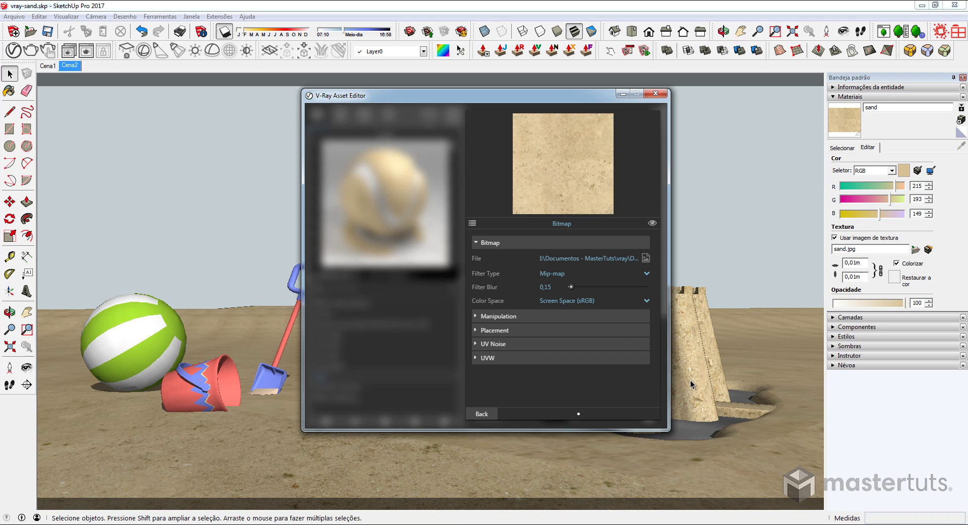
left_click(482, 414)
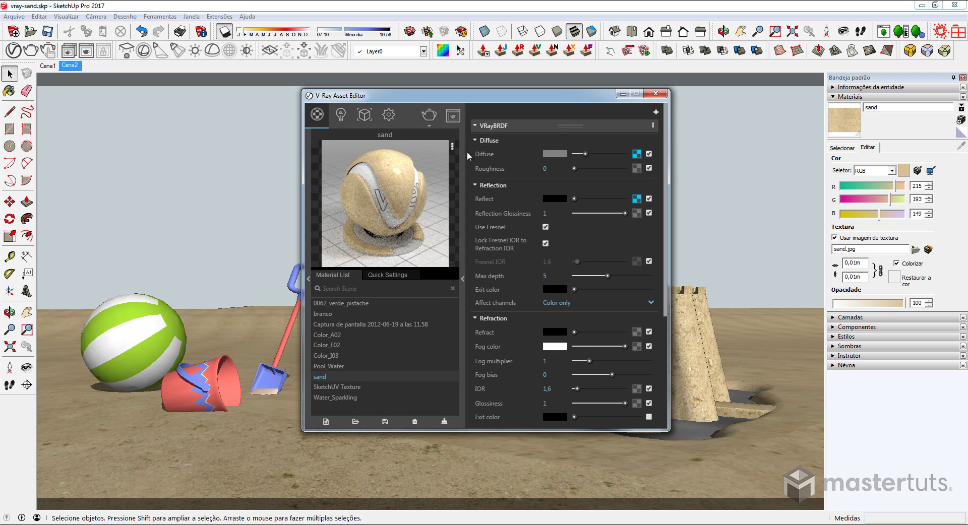
left_click(638, 154)
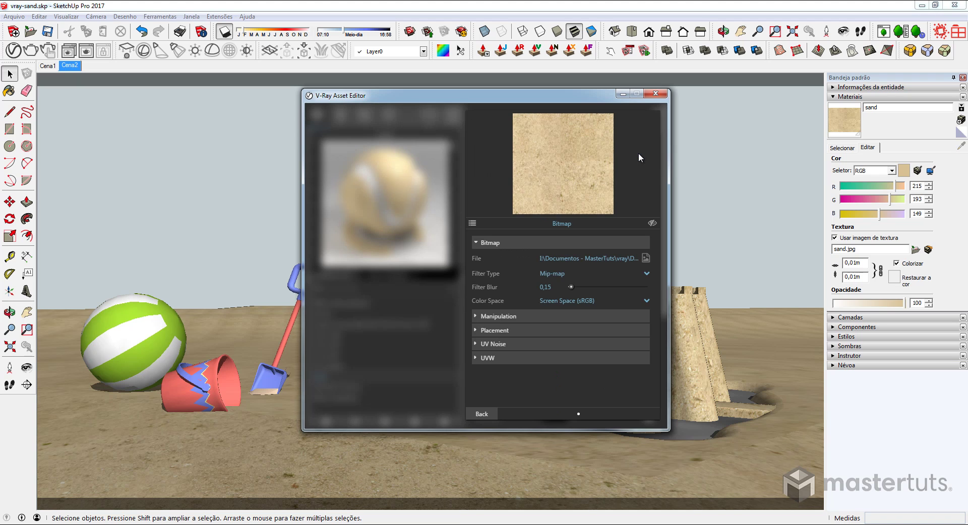
Turn the bitmap into a Falloff texture with a Color Correction map in Color 1.
left_click(473, 224)
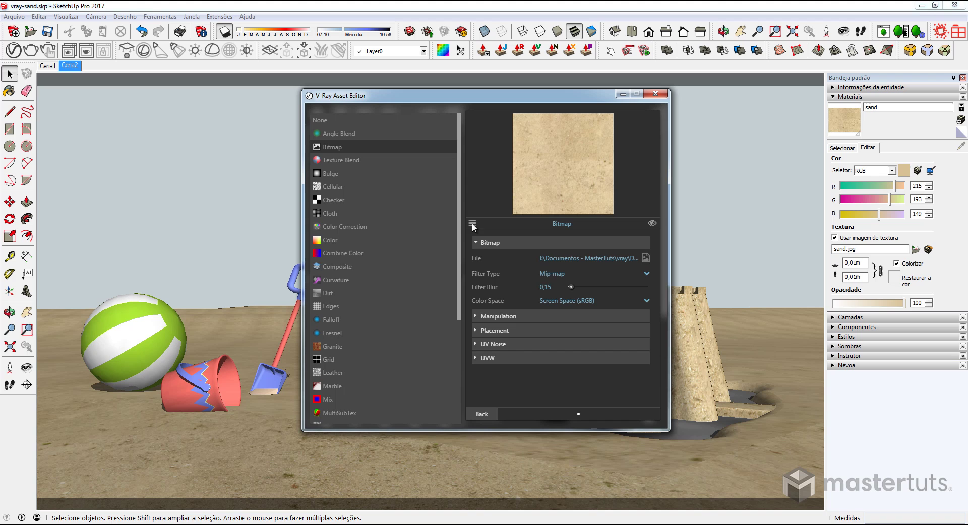
left_click(337, 320)
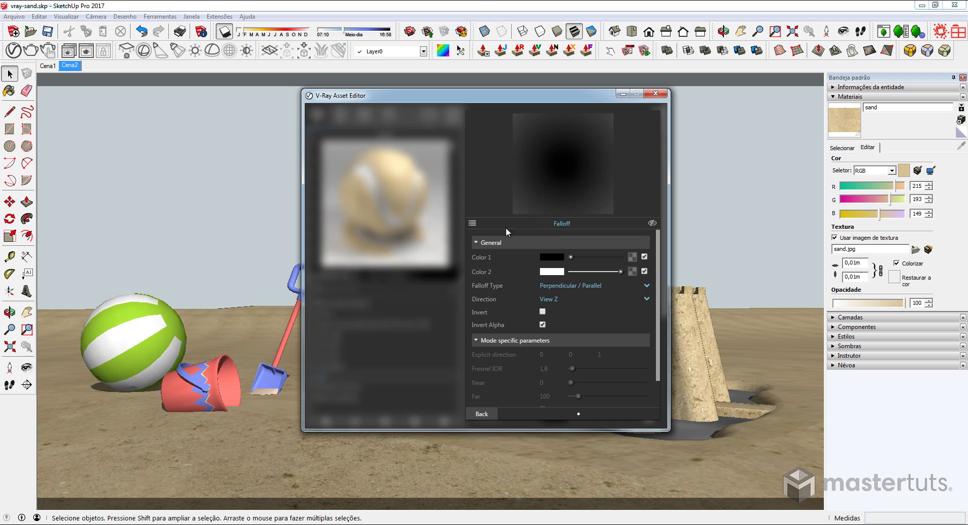
left_click(632, 258)
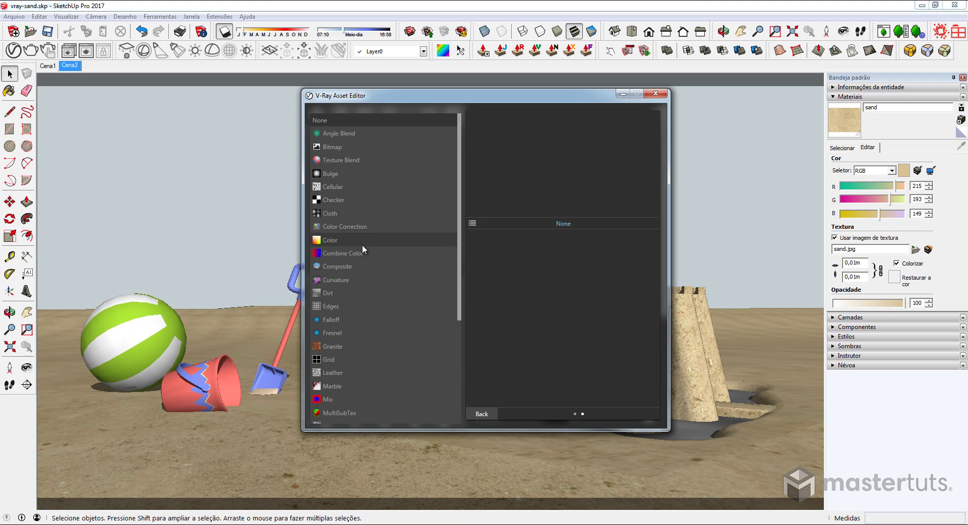
left_click(341, 227)
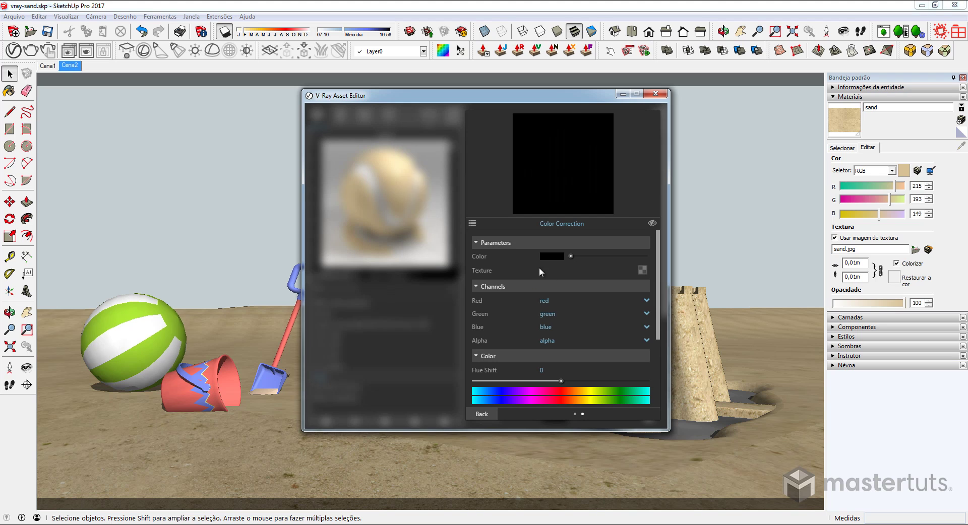
Use TexBitmap#2 as the Color 1 correction's source and lower its brightness.
left_click(642, 269)
left_click(636, 277)
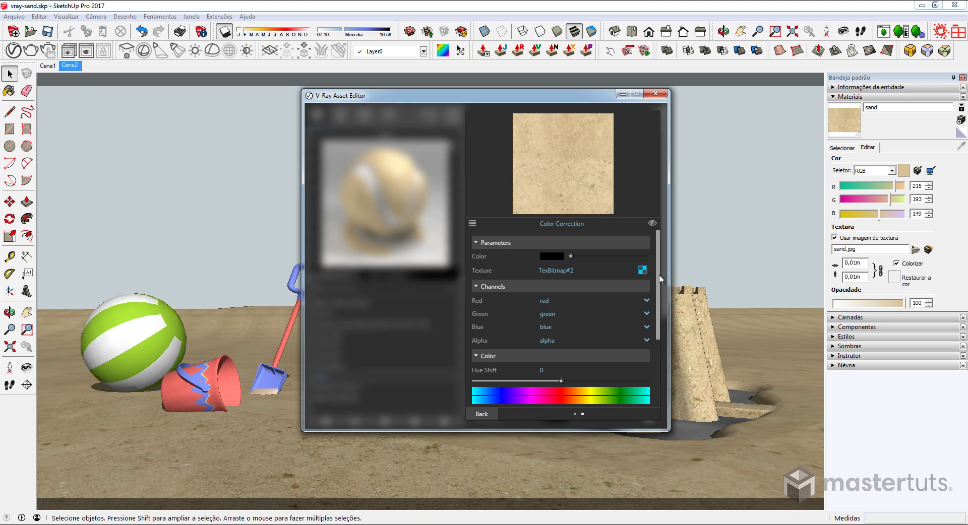
left_click_drag(660, 279, 658, 353)
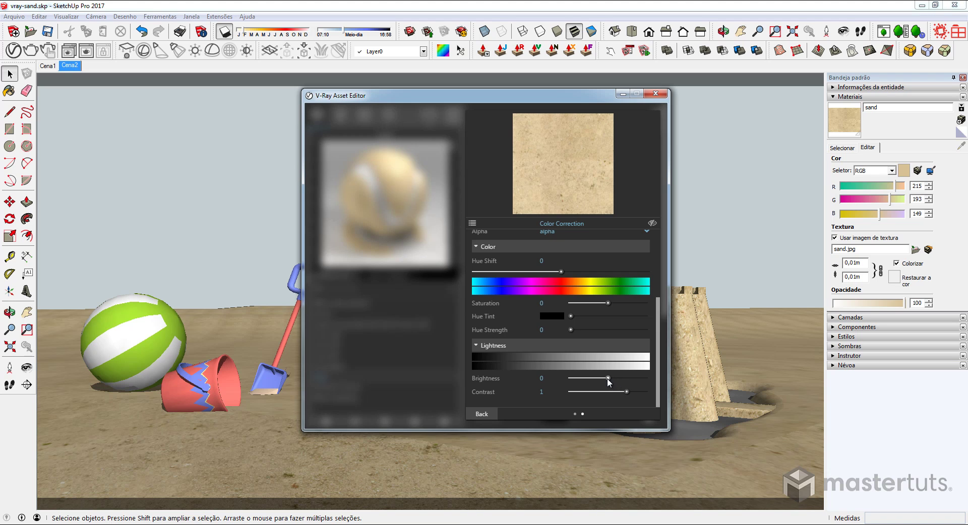
left_click_drag(608, 378, 599, 379)
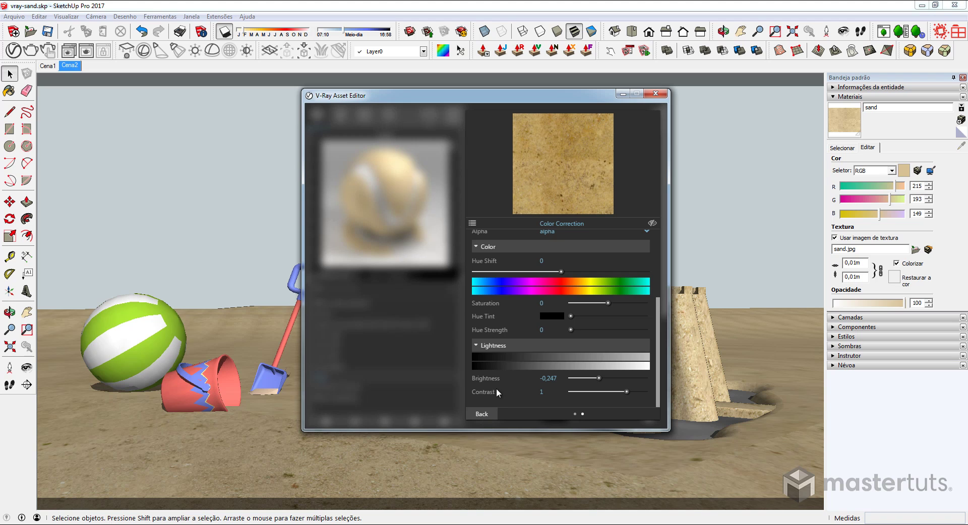
Darken the Color 2 colour correction's brightness to 0,09 and return to VRayBRDF.
left_click(488, 414)
scroll(606, 302, "up", 2)
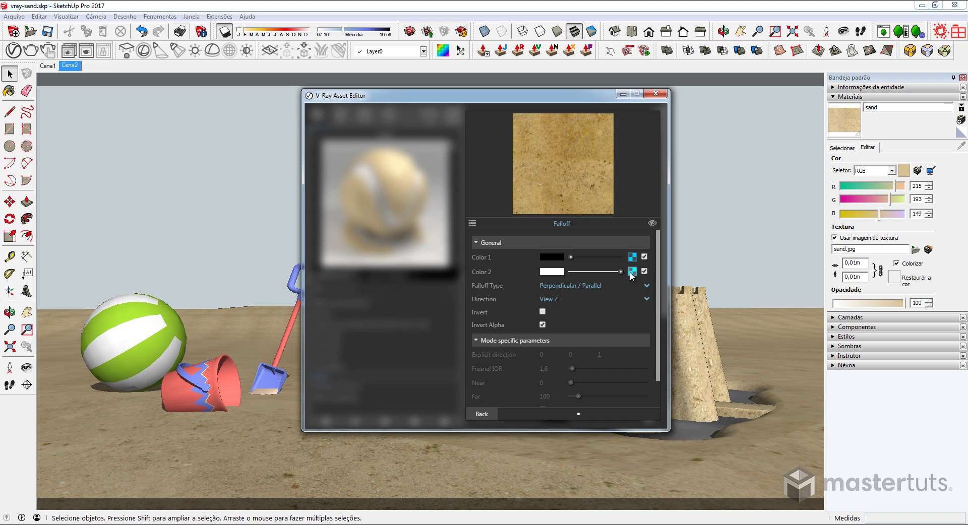
left_click(631, 272)
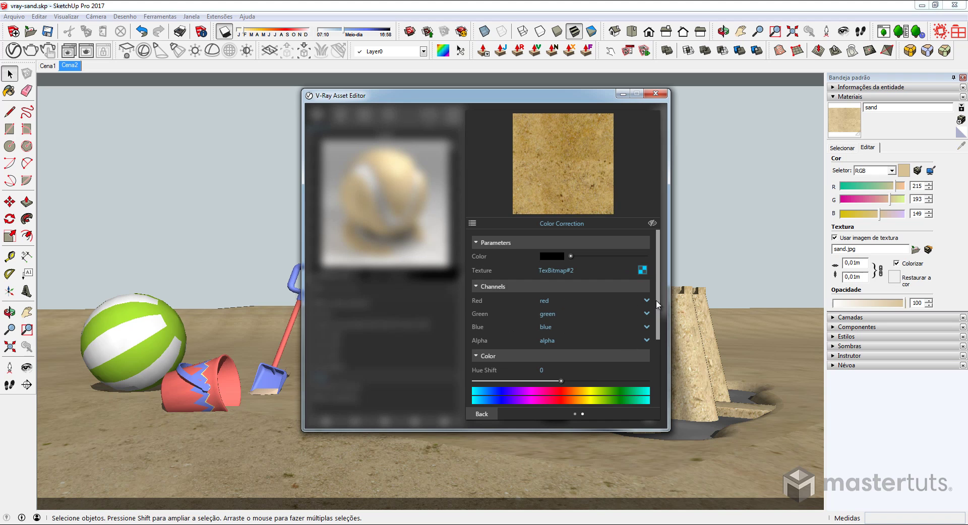
mouse_move(658, 304)
left_mouse_down()
mouse_move(656, 372)
mouse_move(641, 392)
mouse_move(613, 376)
left_mouse_up()
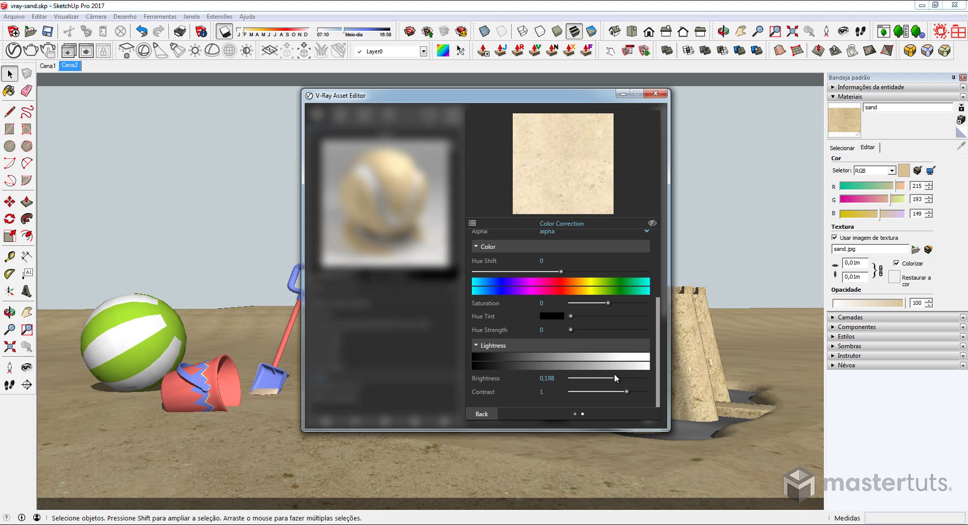
left_click_drag(614, 377, 611, 380)
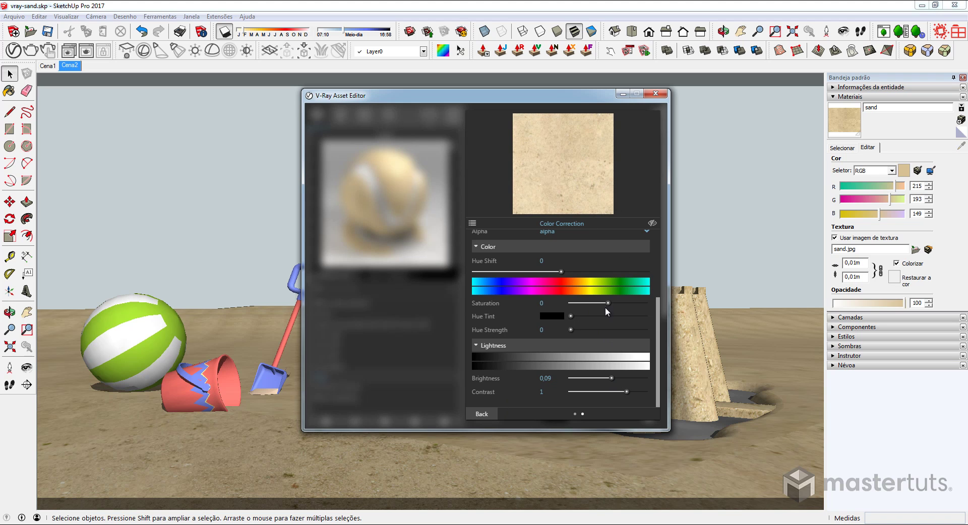
left_click(482, 414)
left_click(482, 414)
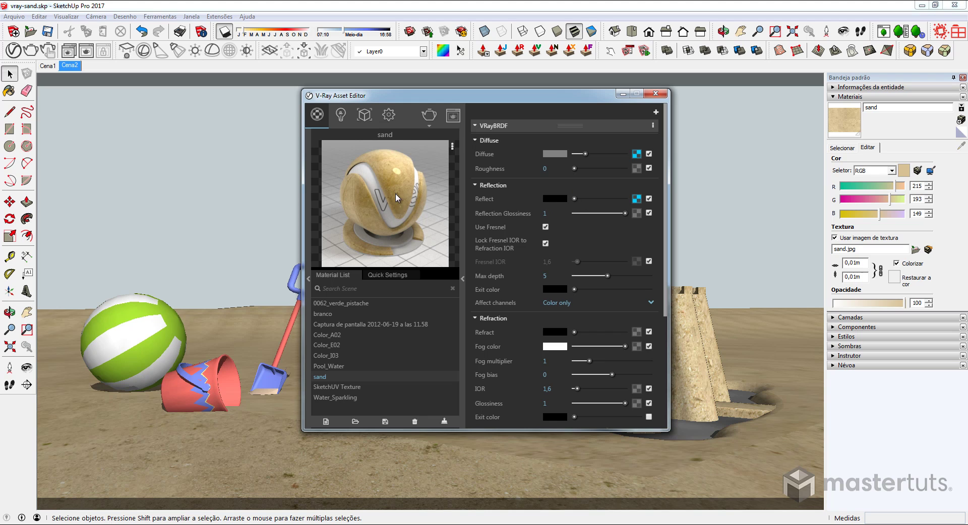
Set Reflection Glossiness to 0,46 and copy the Reflect texture for reuse.
left_click(560, 219)
key("BackSpace")
type("0,46")
key("Return")
right_click(638, 200)
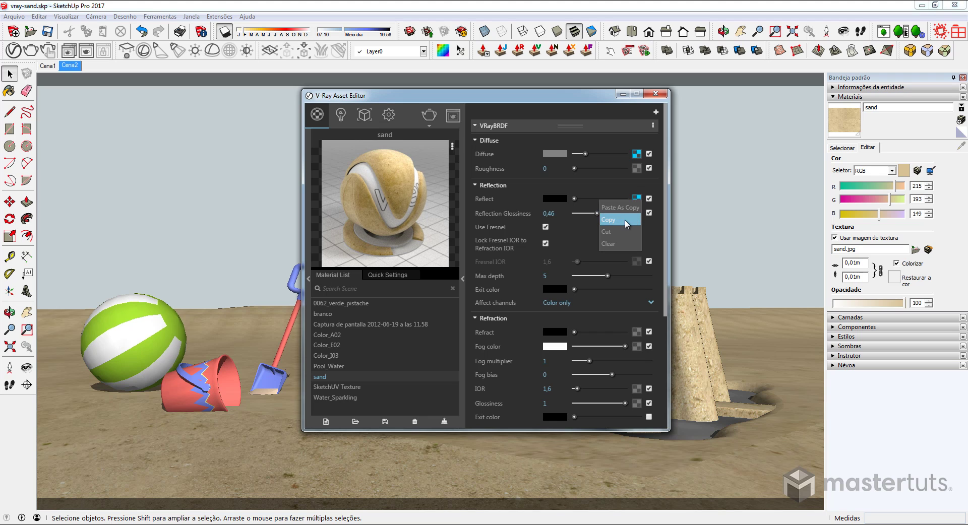
left_click(619, 208)
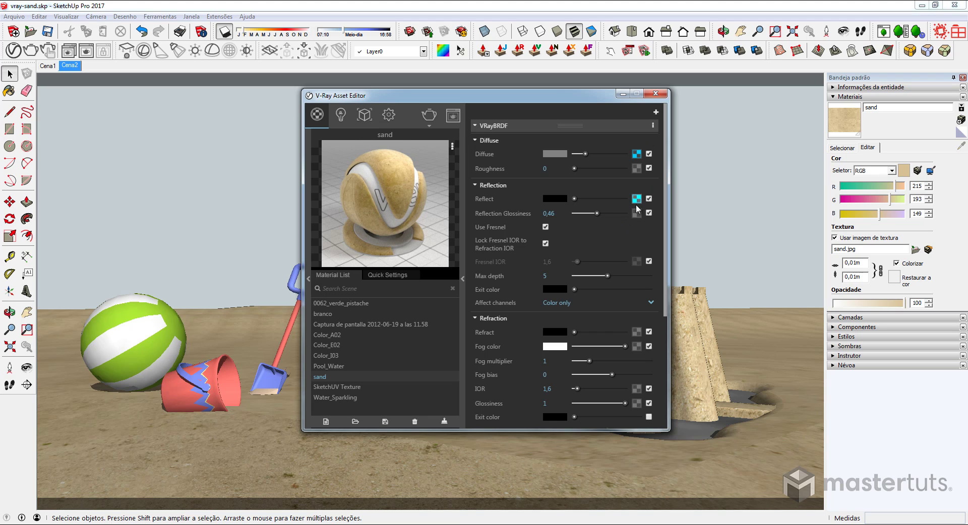
Enable the Bump map under Maps using a Color Correction texture.
left_click(591, 129)
left_click(583, 157)
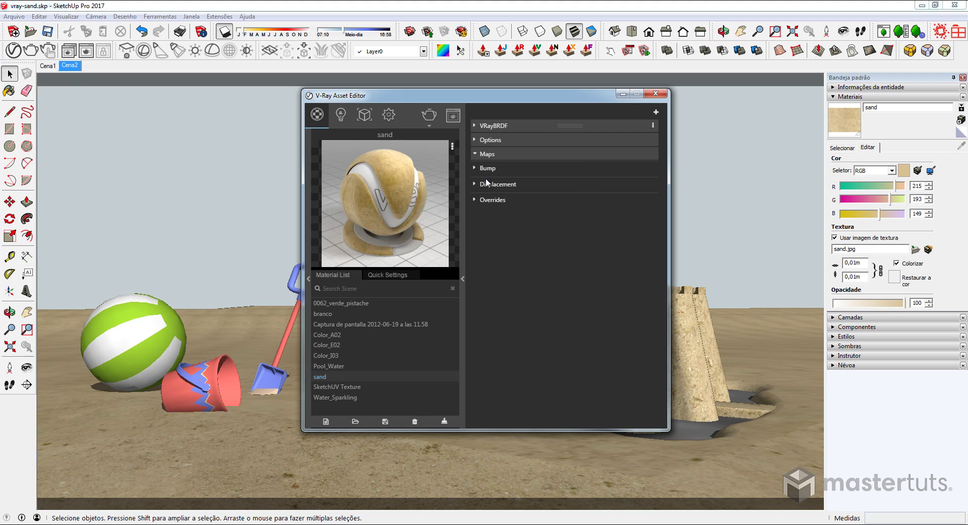
left_click(474, 169)
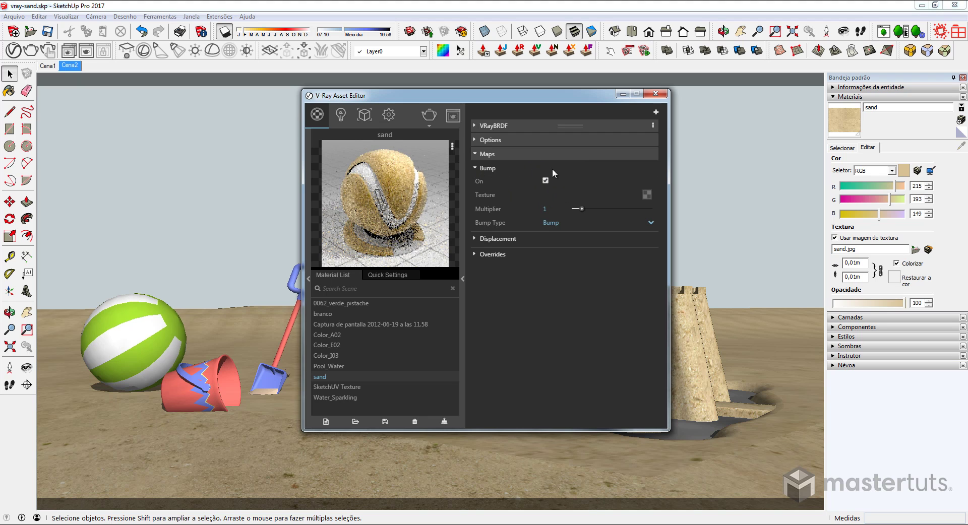
left_click(646, 195)
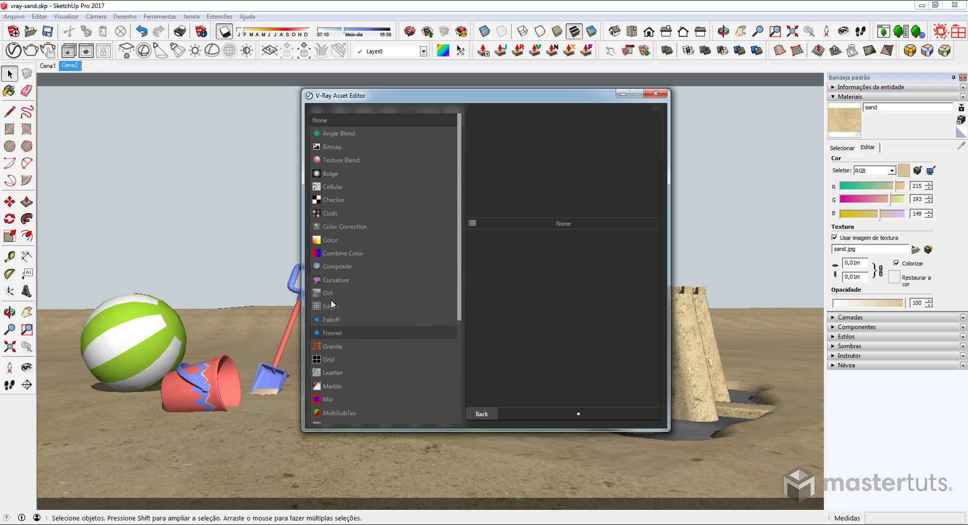
left_click(332, 227)
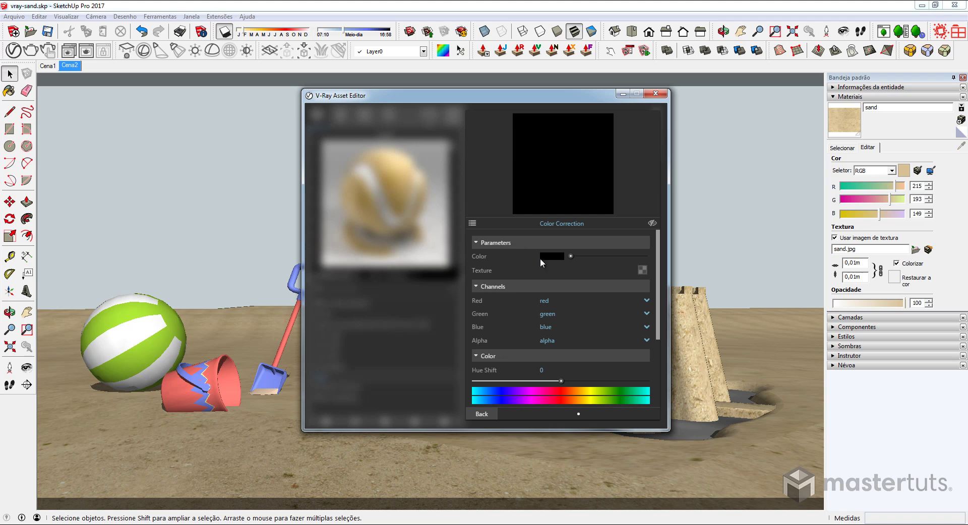
Paste a copy of the sand texture as the bump input and set Saturation to -1.
right_click(643, 271)
left_click(630, 279)
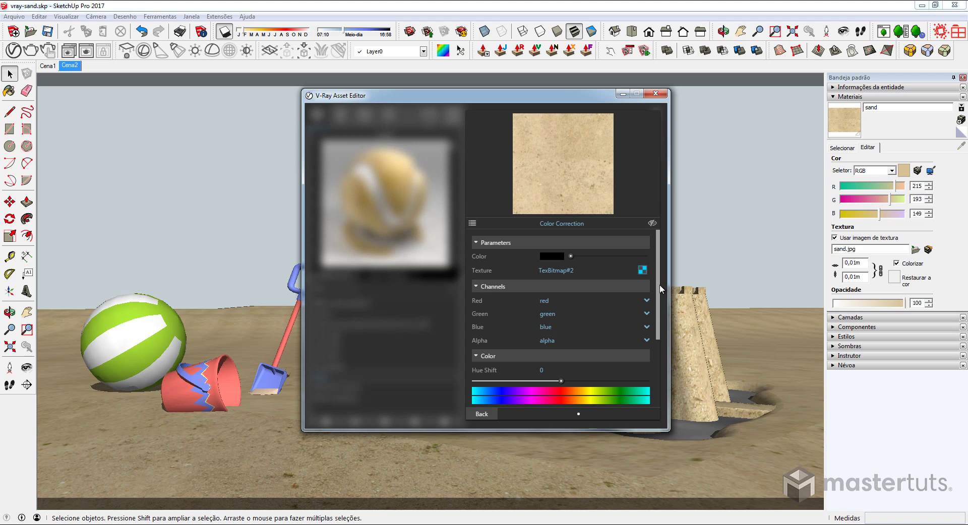
left_click_drag(659, 284, 660, 341)
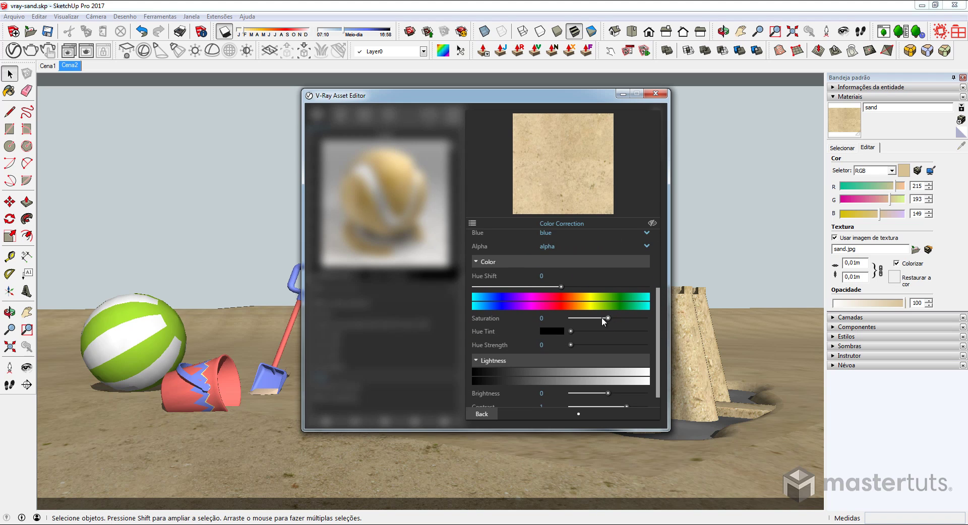
left_click_drag(607, 319, 555, 322)
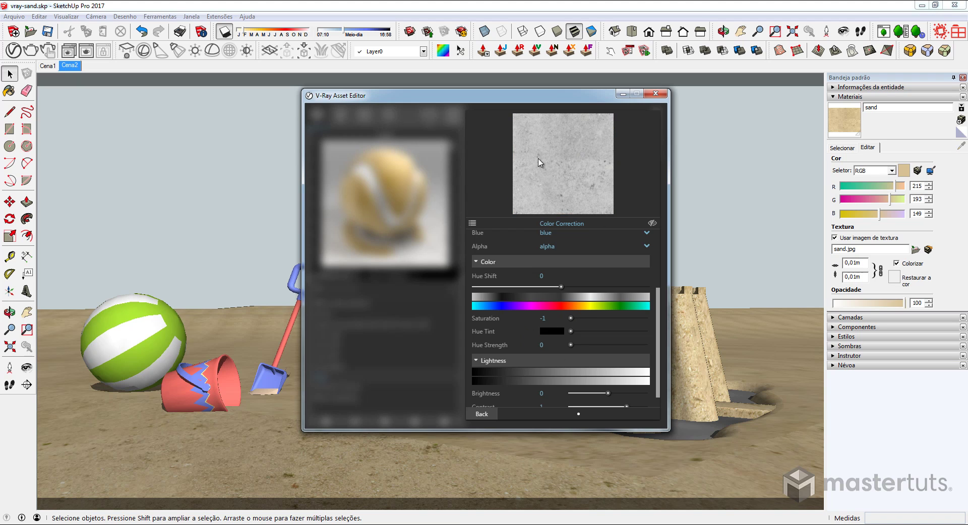
left_click(482, 415)
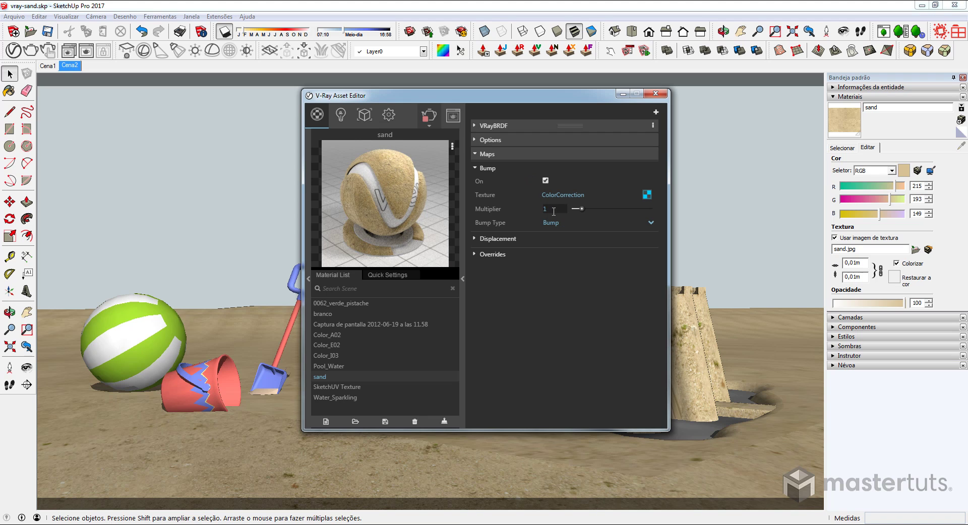
Set the sand material's Bump Multiplier to 0,1.
key("BackSpace")
type("0,1")
key("Return")
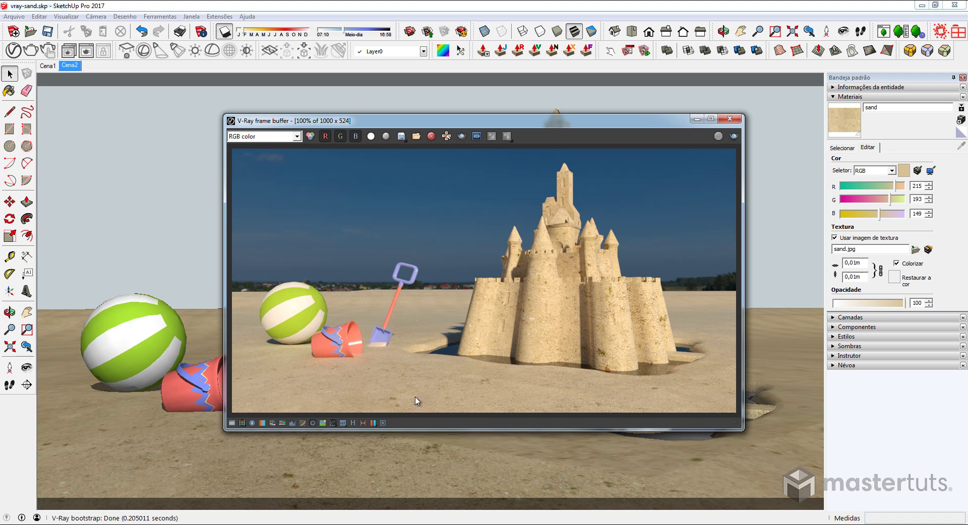
Save the new render to VFB history and compare history renders 1 and 2.
left_click(352, 423)
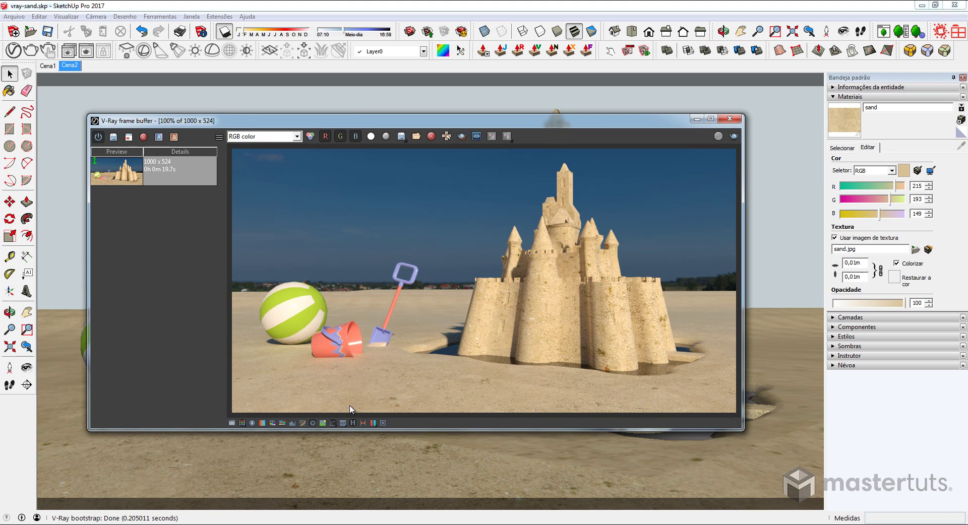
left_click(113, 137)
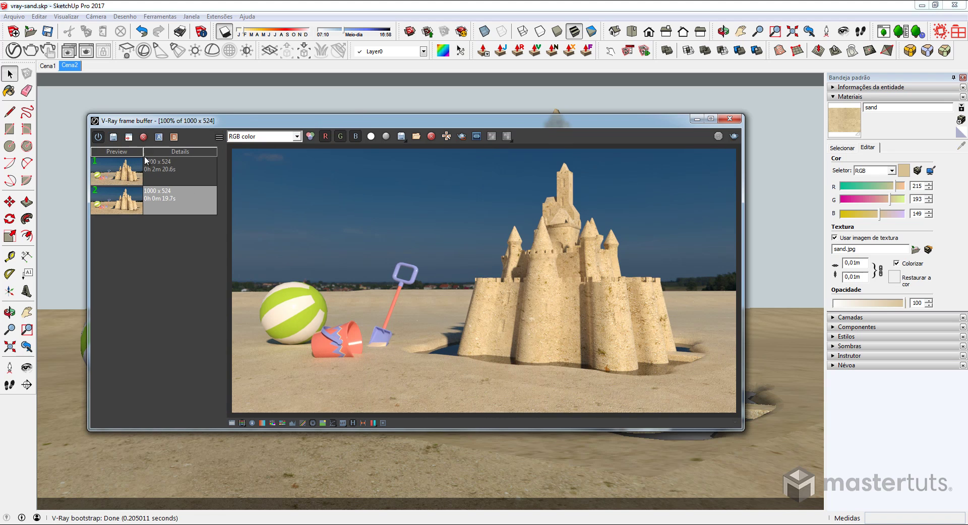
left_click(117, 207)
double_click(117, 207)
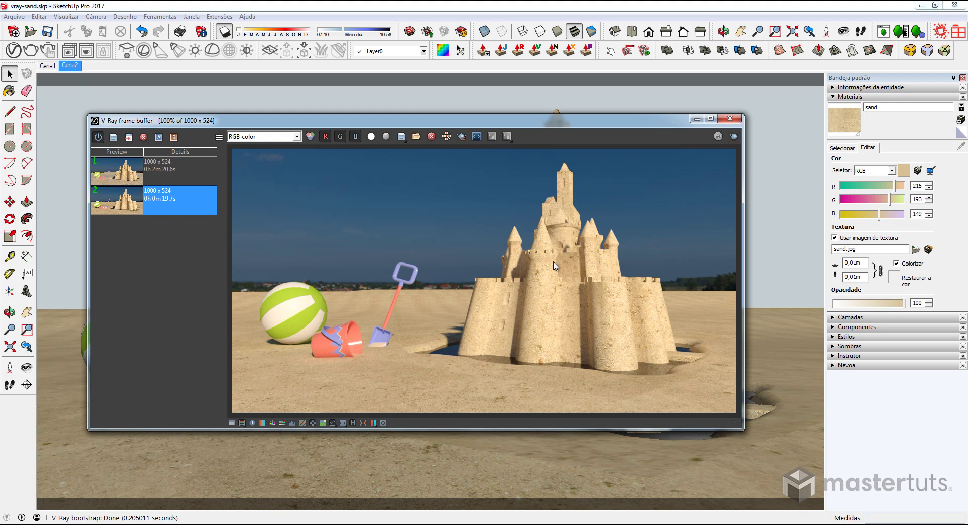
left_click(128, 174)
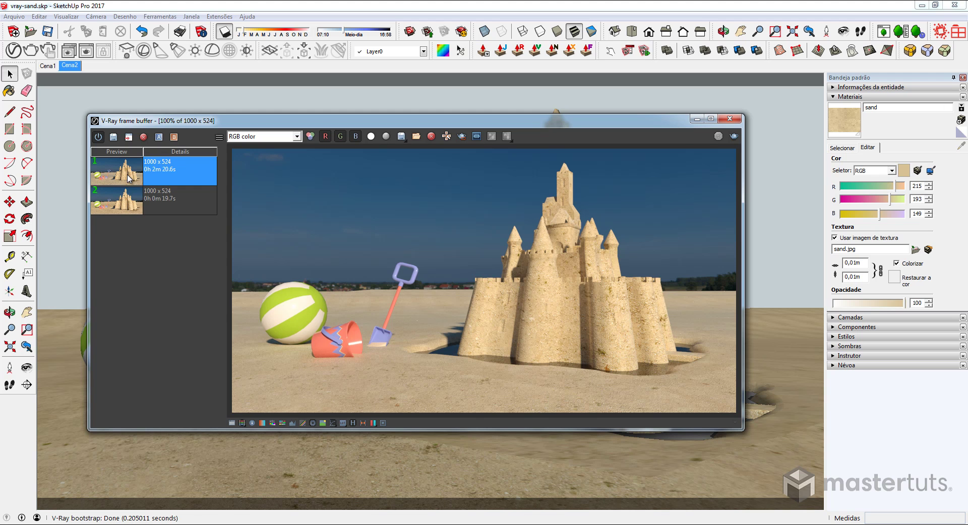
left_click(129, 204)
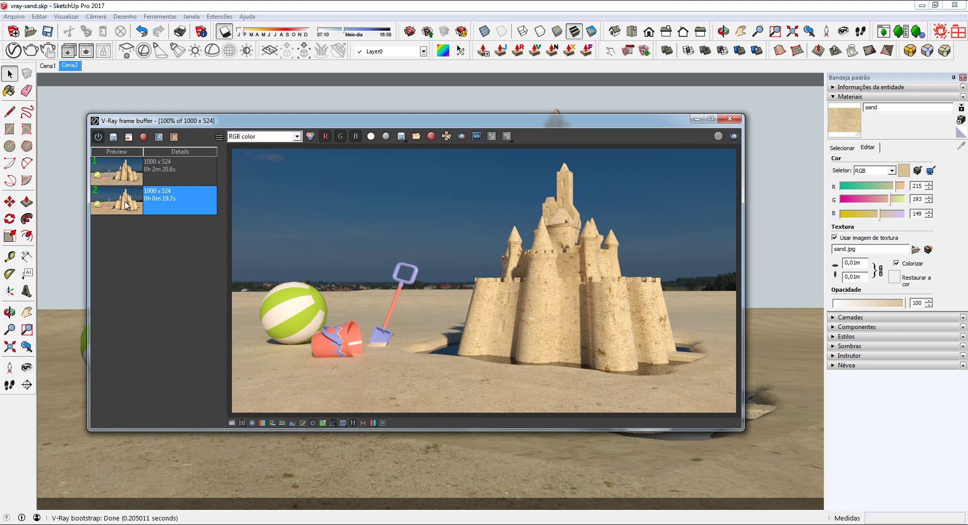